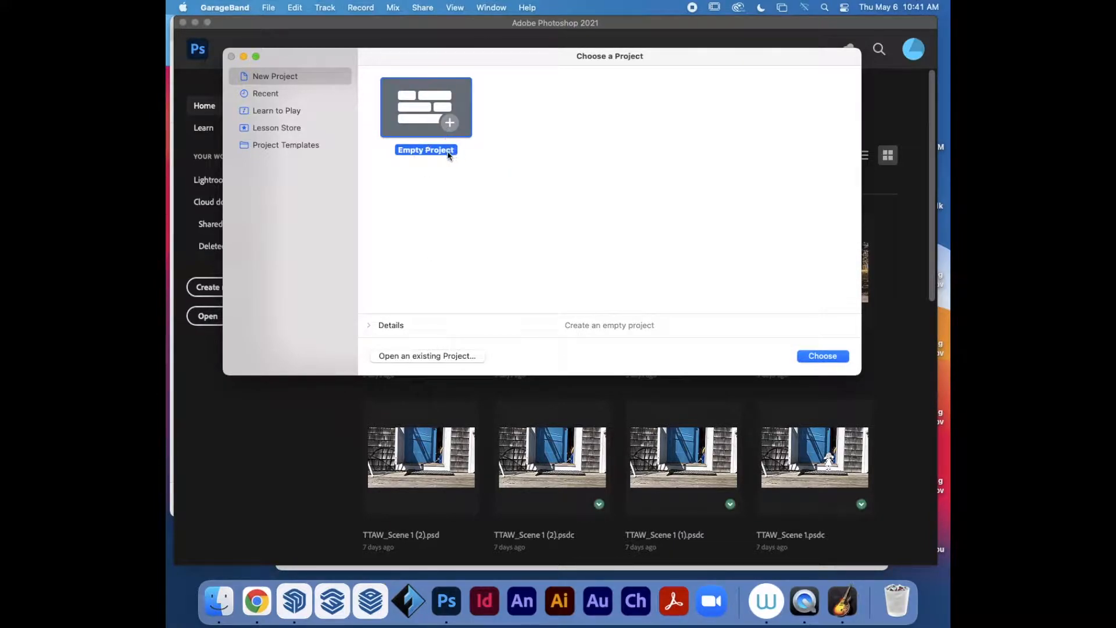
# - Create an empty project with a microphone audio track, hide the Smart Controls and show the Loop Browser
pyautogui.doubleClick(421, 115)
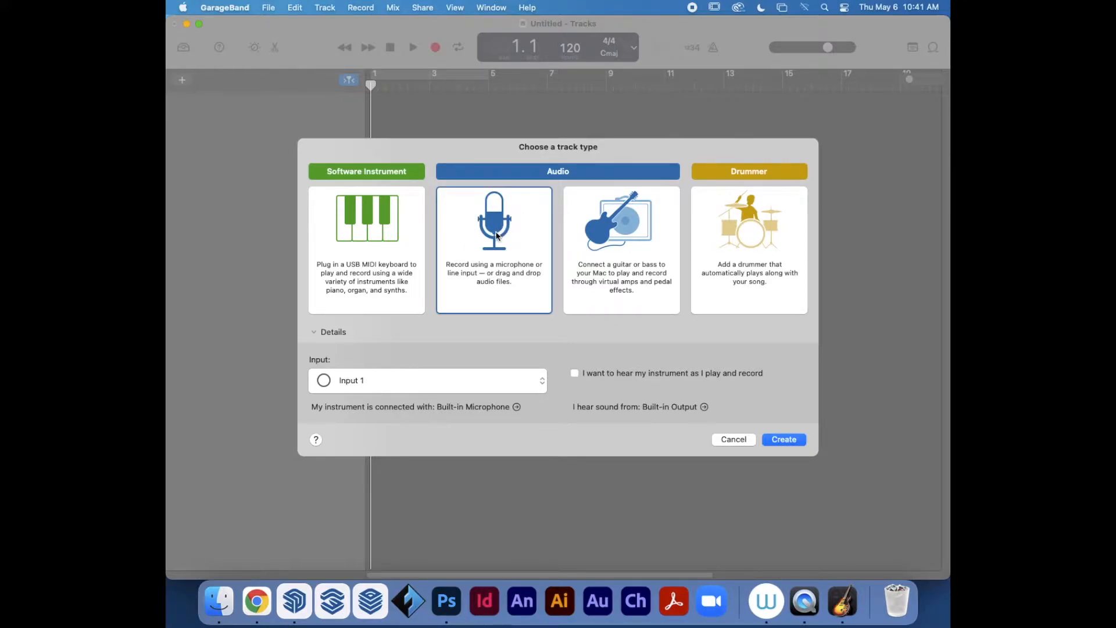
pyautogui.click(785, 440)
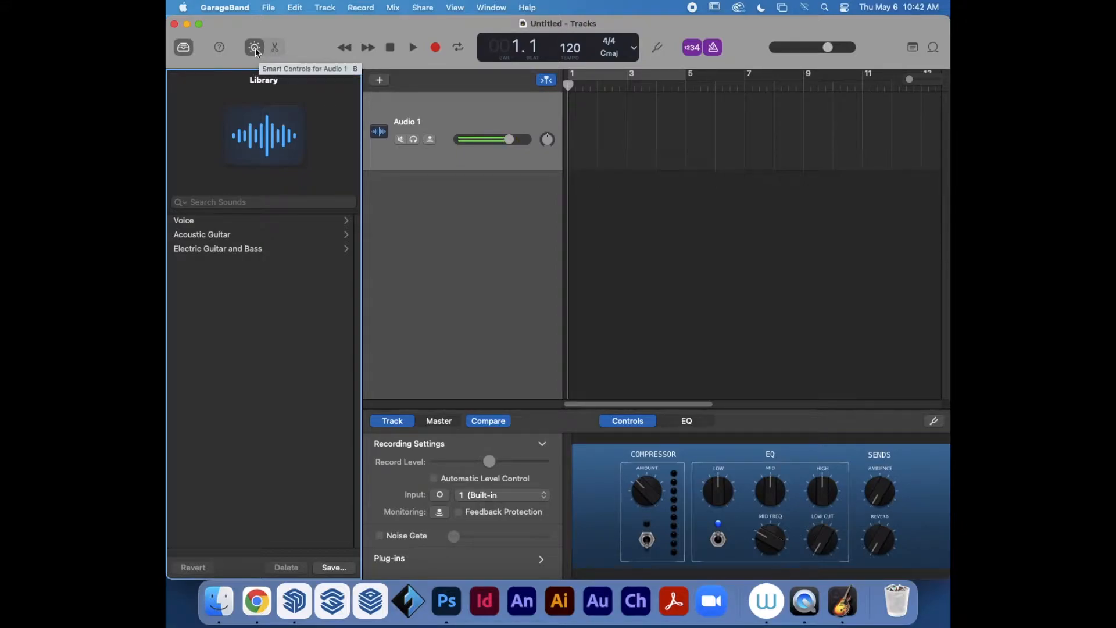
pyautogui.click(255, 47)
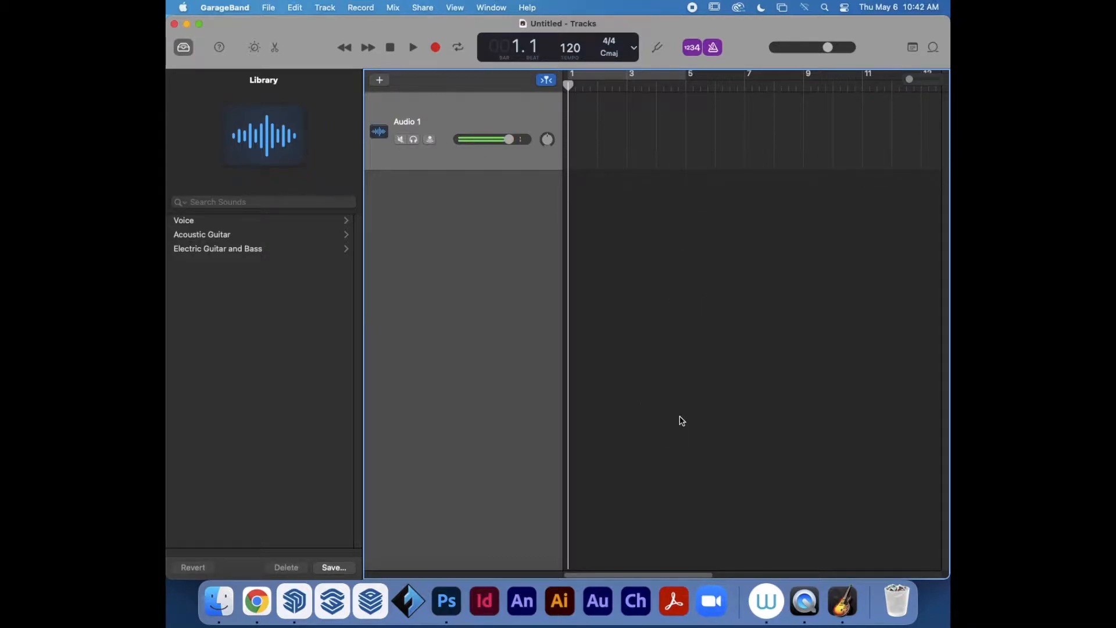
pyautogui.click(933, 49)
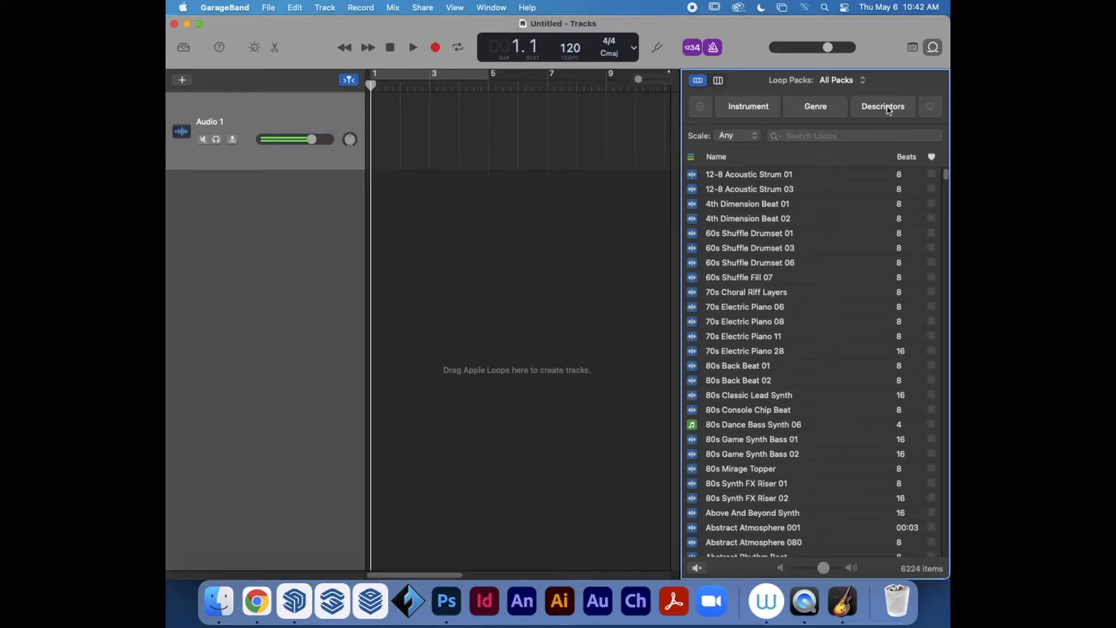
# - Filter the loops by the Sound Effects instrument and preview Airplane Engine Off 01
pyautogui.click(748, 106)
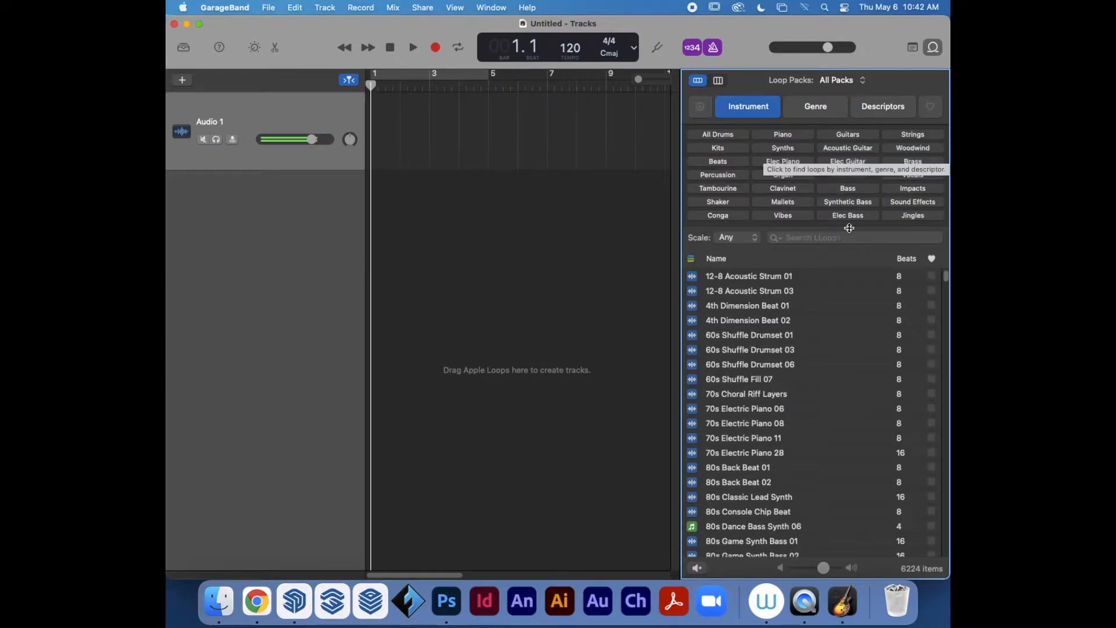
pyautogui.click(922, 204)
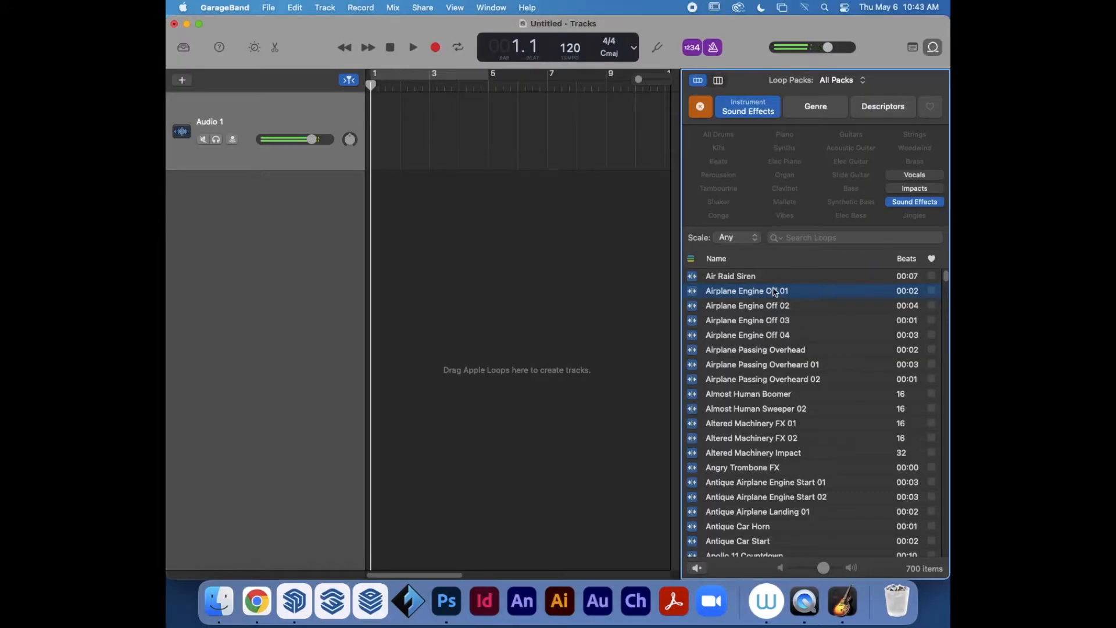
pyautogui.moveTo(746, 294); pyautogui.dragTo(708, 282)
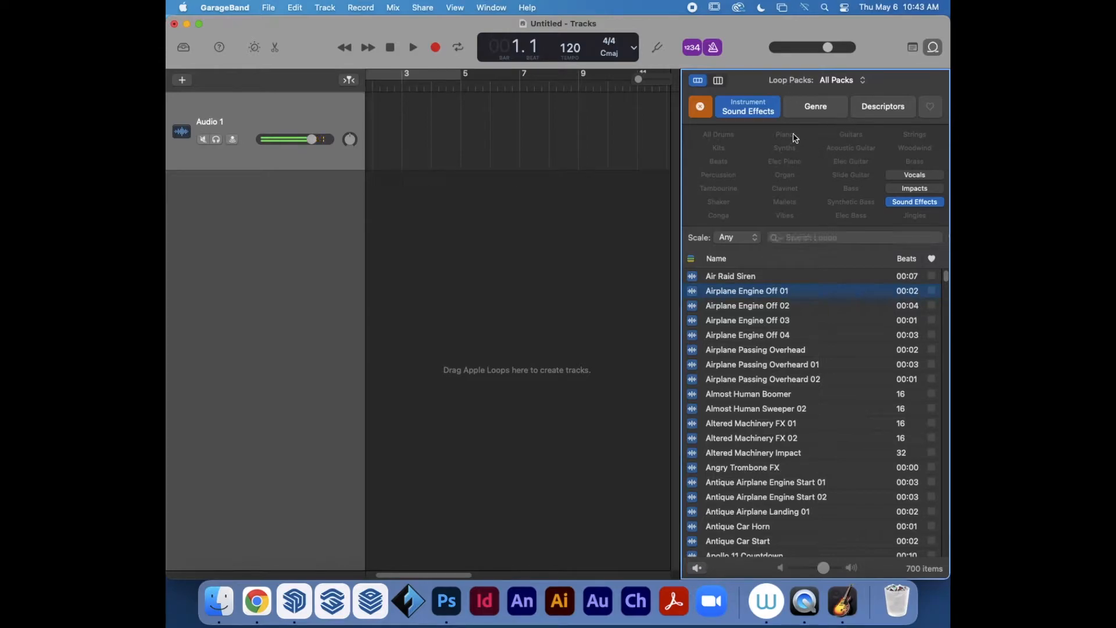
# - Clear the Sound Effects filter and browse the full loop list, auditioning the Anton - Ambition drummer loop
pyautogui.click(700, 108)
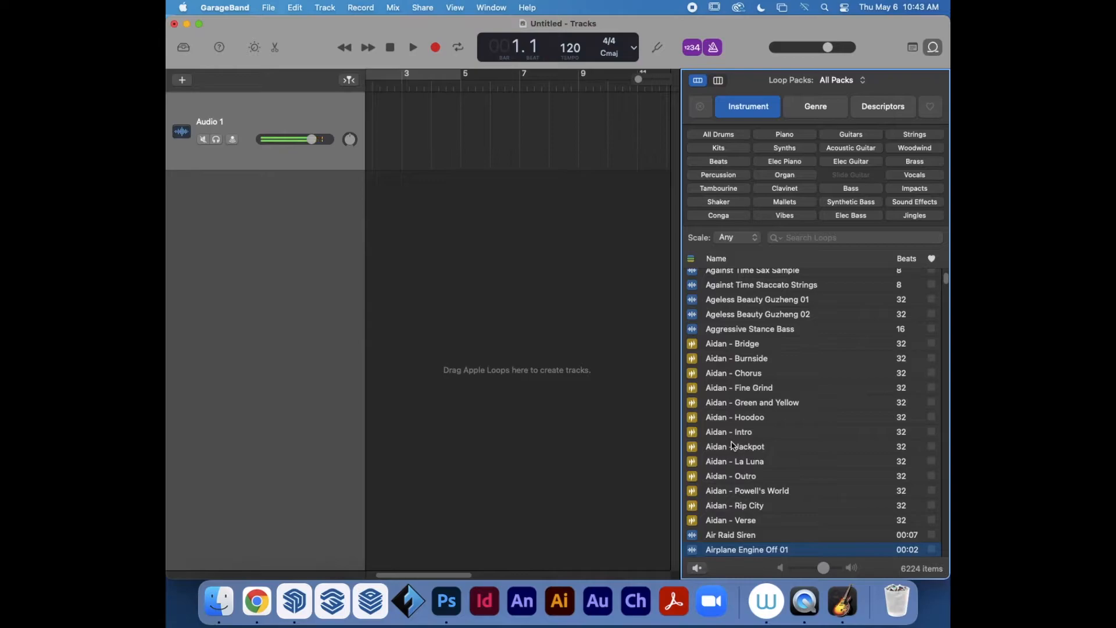
pyautogui.scroll(8, 731, 428)
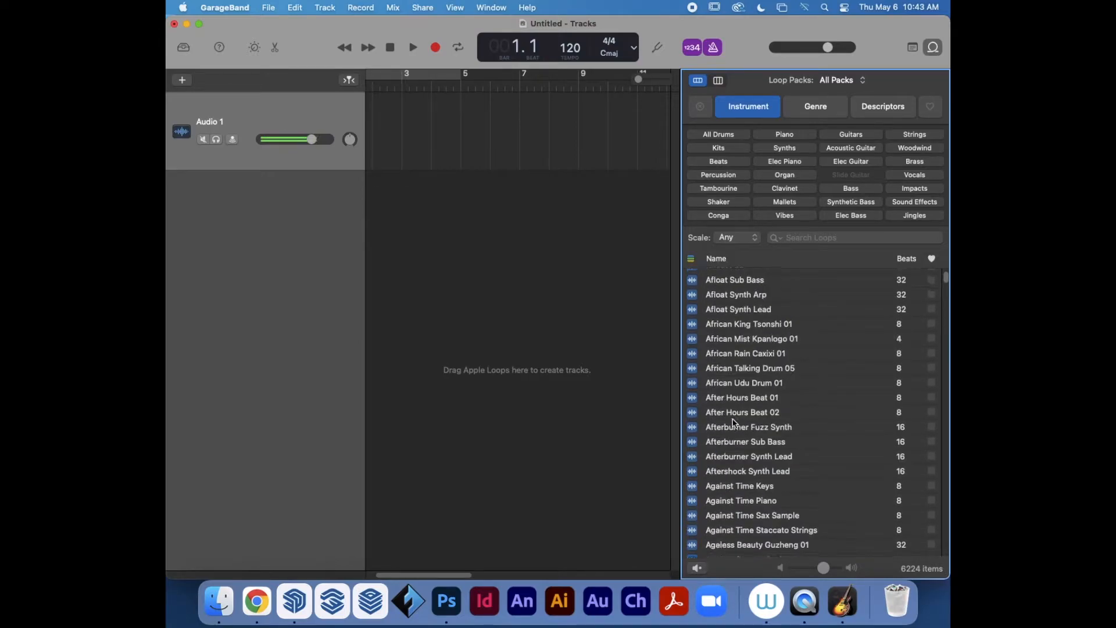
pyautogui.scroll(-7, 709, 383)
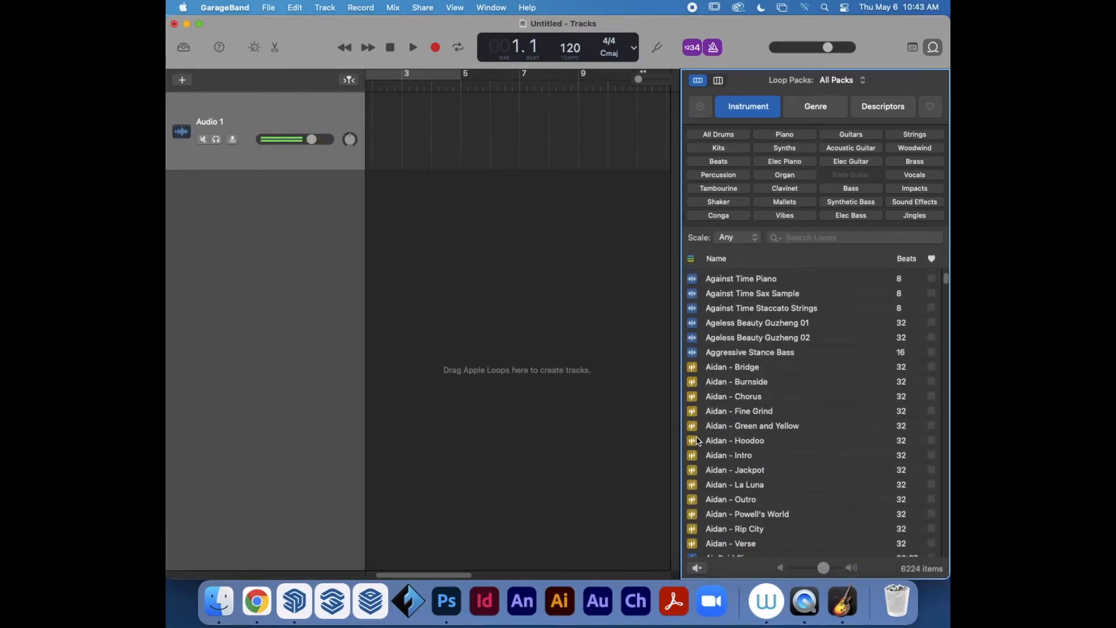
pyautogui.scroll(-15, 725, 443)
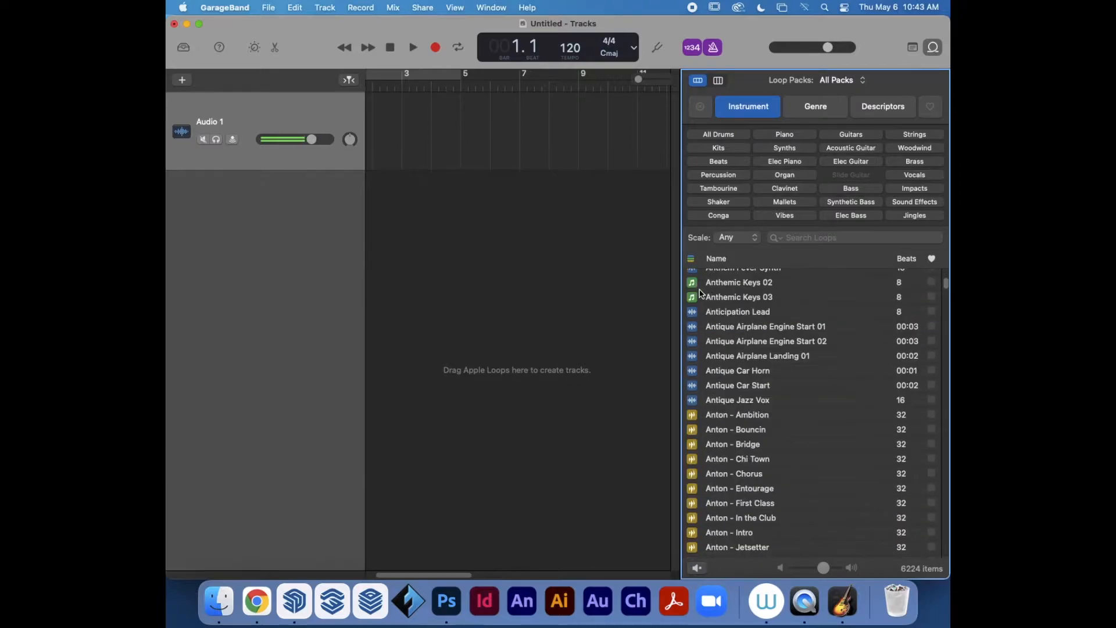
pyautogui.scroll(-3, 814, 343)
pyautogui.click(855, 361)
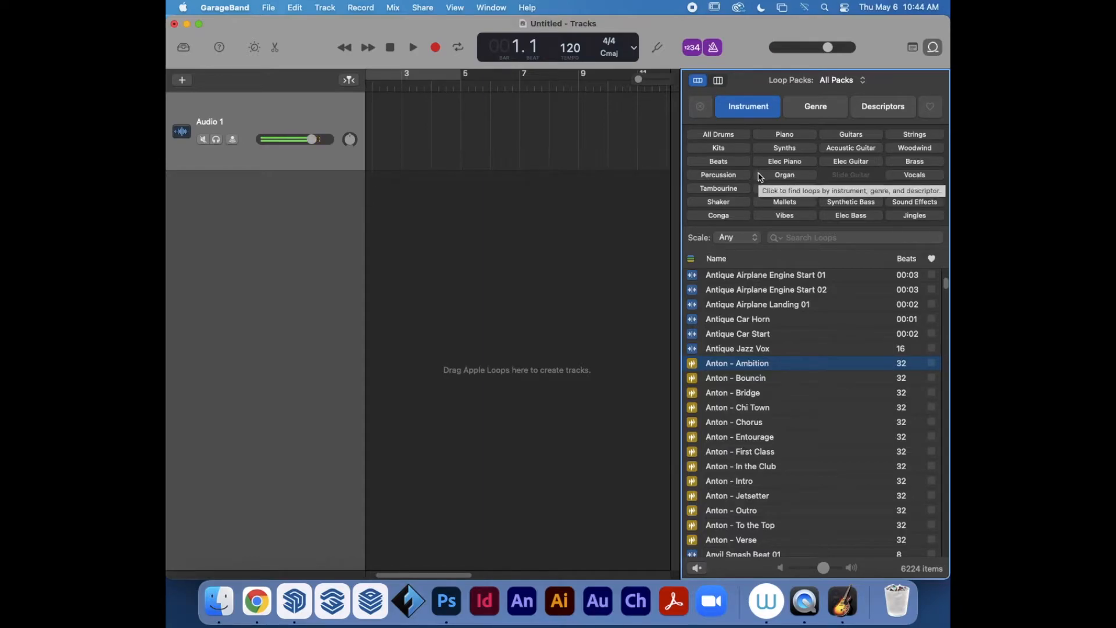
# - Filter the loops by the Indie genre and preview the Brixton Lights bass and guitar loops
pyautogui.click(816, 106)
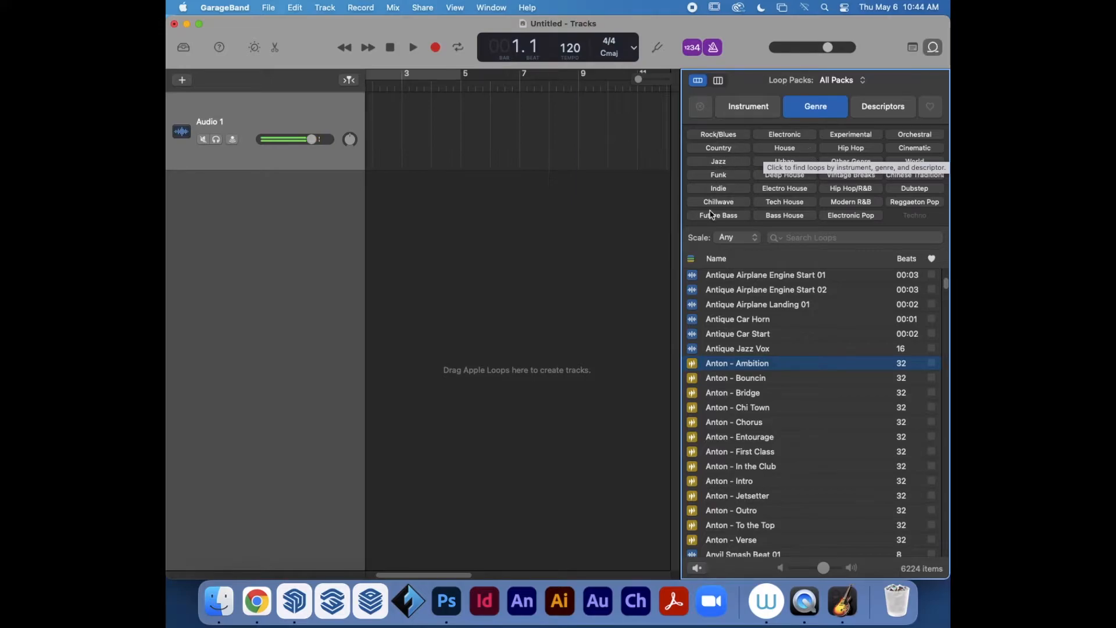
pyautogui.click(718, 189)
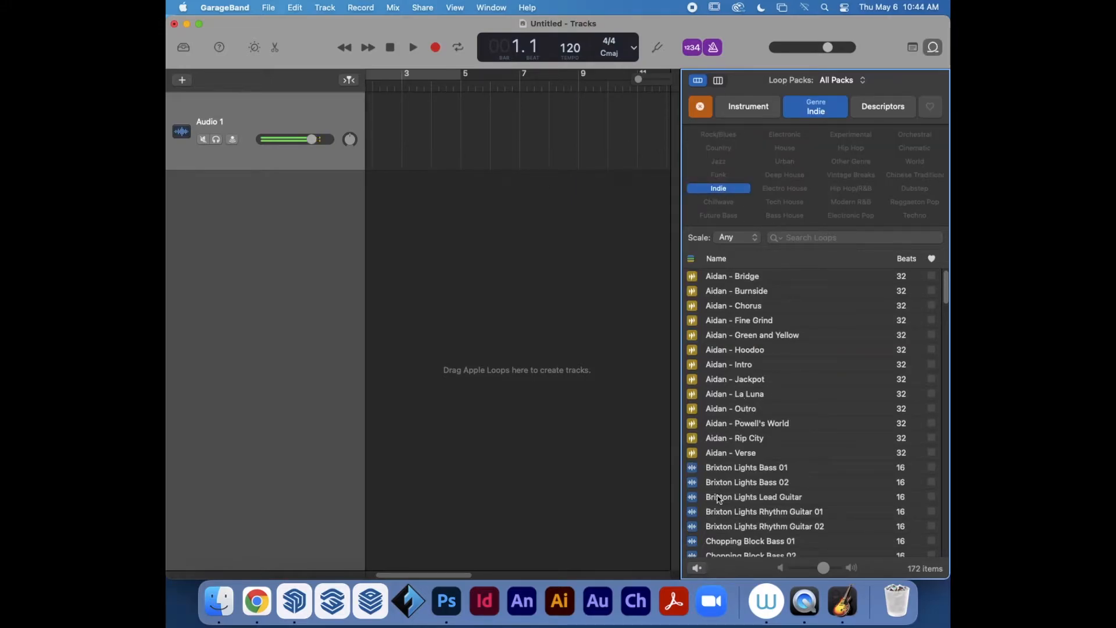
pyautogui.click(721, 470)
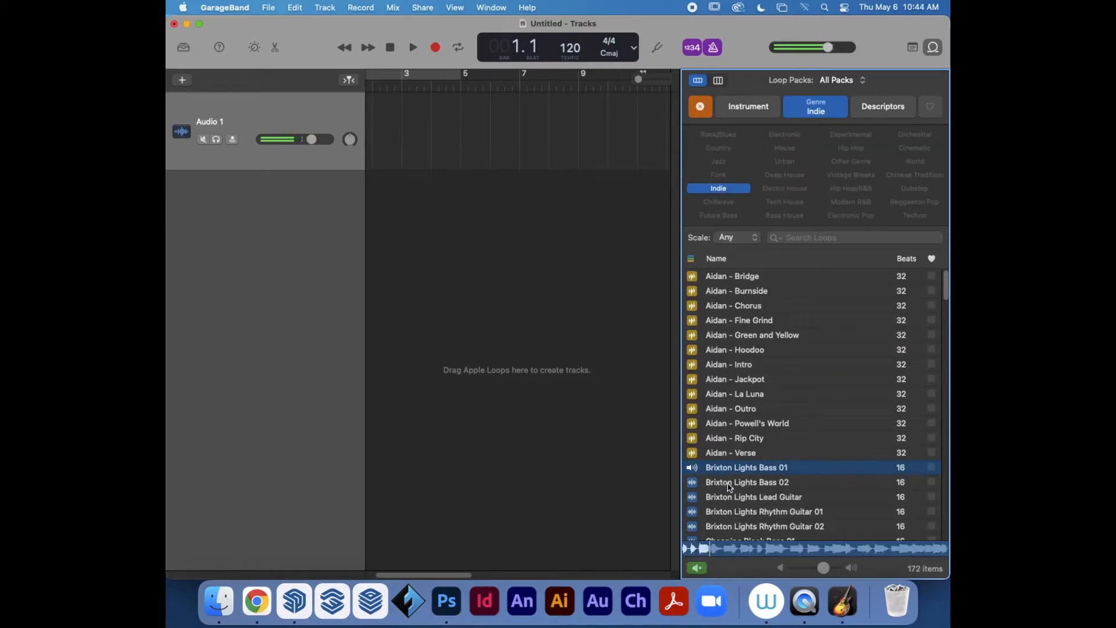
pyautogui.click(726, 495)
pyautogui.click(728, 526)
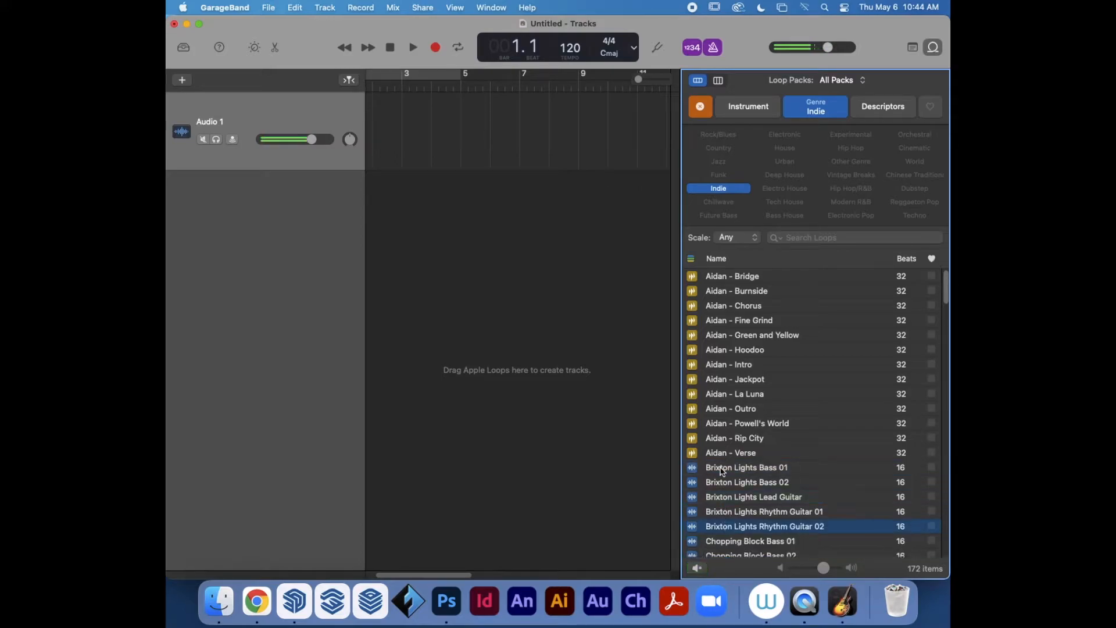
# - Add Brixton Lights Bass 01, Aidan - Outro and Rough and Ready Lead Guitar on separate tracks from bar 1 and play them
pyautogui.moveTo(722, 473); pyautogui.dragTo(368, 139)
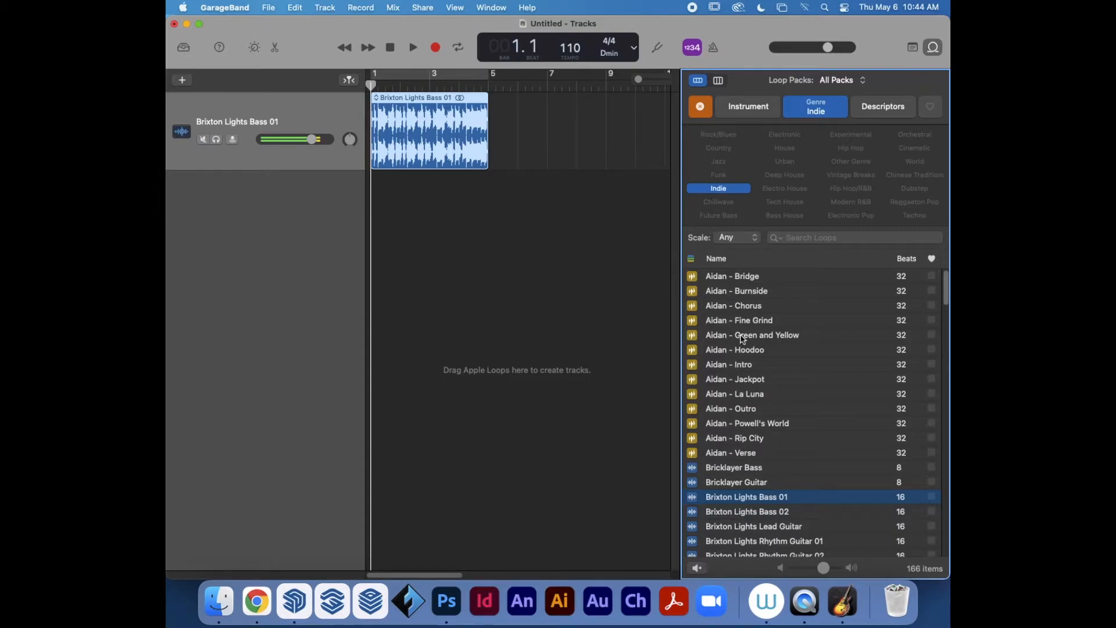
pyautogui.moveTo(731, 409); pyautogui.dragTo(345, 212)
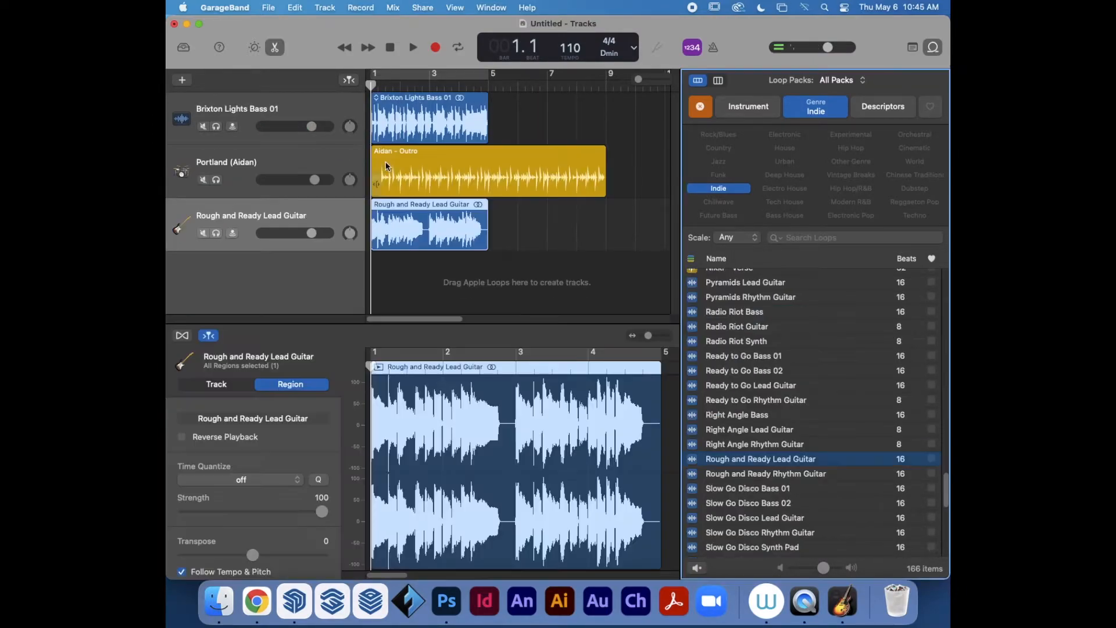
pyautogui.press('space')
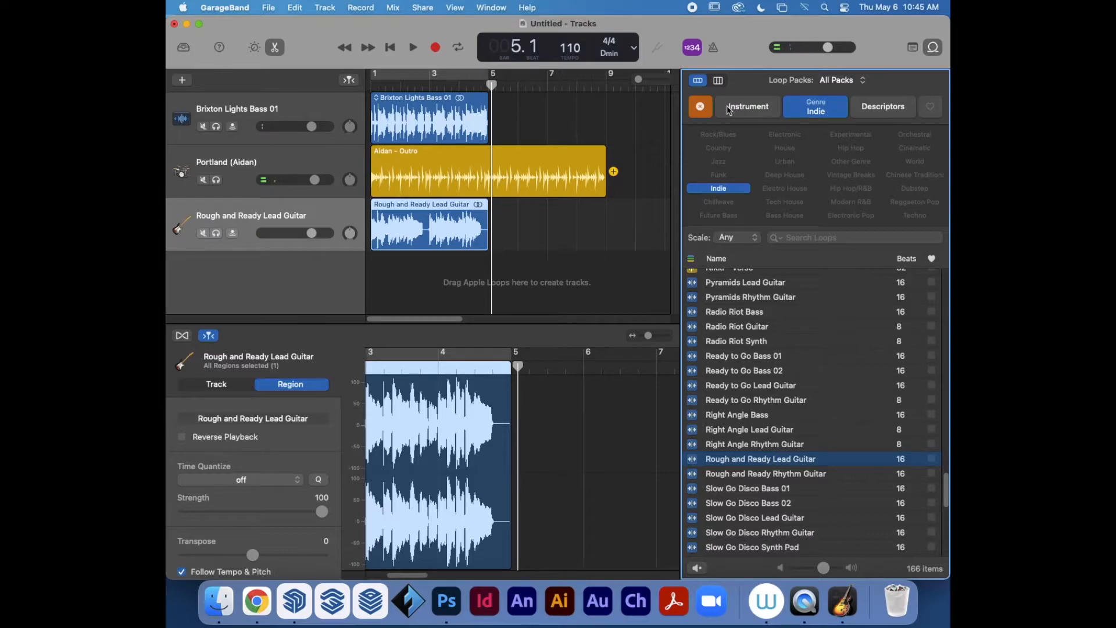
# - Replace the Indie filter with the Sound Effects instrument and add Boomer FX 10 on a new track at bar 1
pyautogui.click(700, 107)
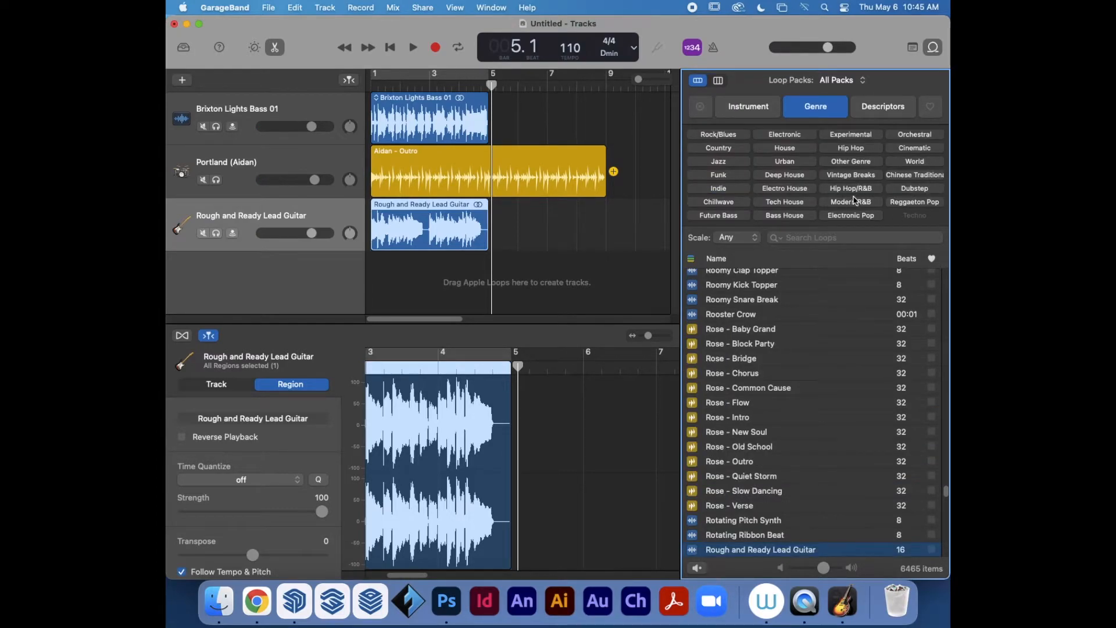
pyautogui.click(749, 110)
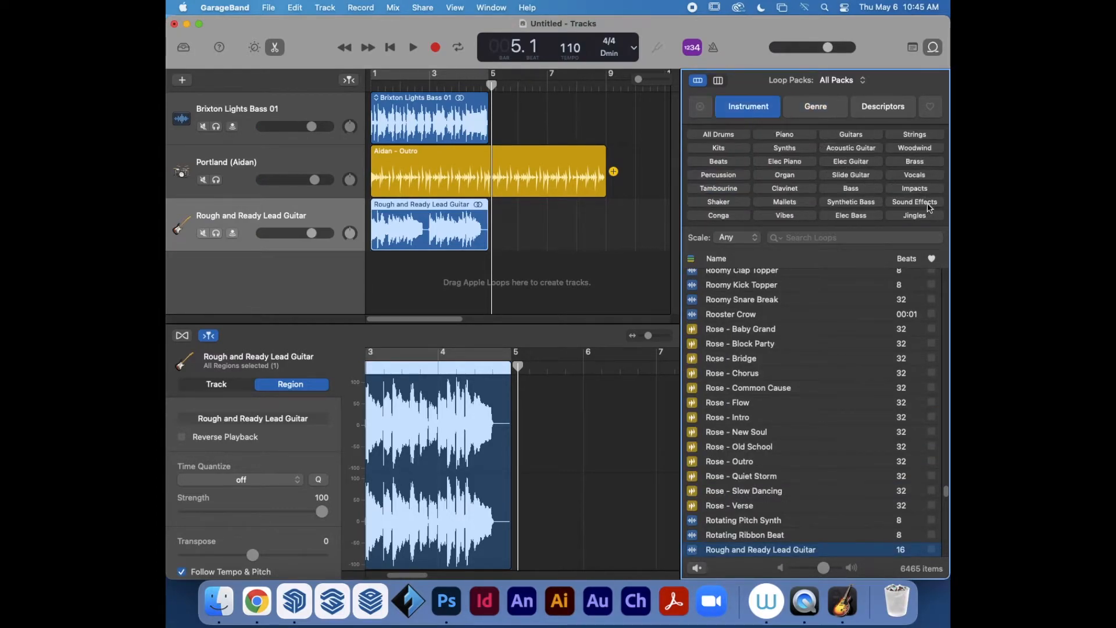
pyautogui.click(914, 204)
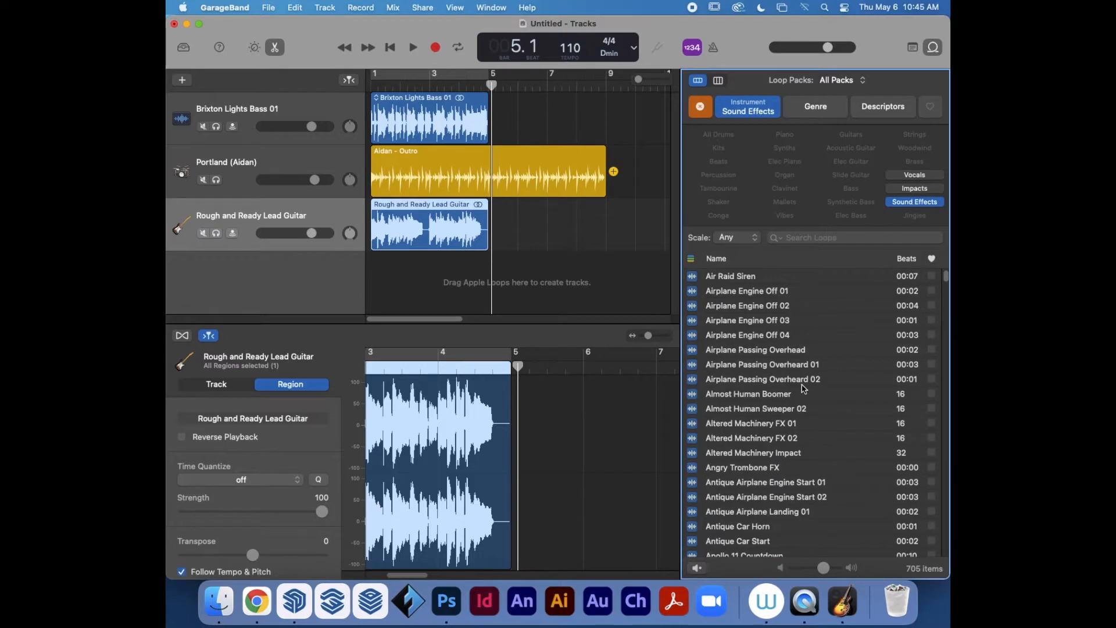
pyautogui.scroll(-5, 767, 470)
pyautogui.scroll(-10, 756, 483)
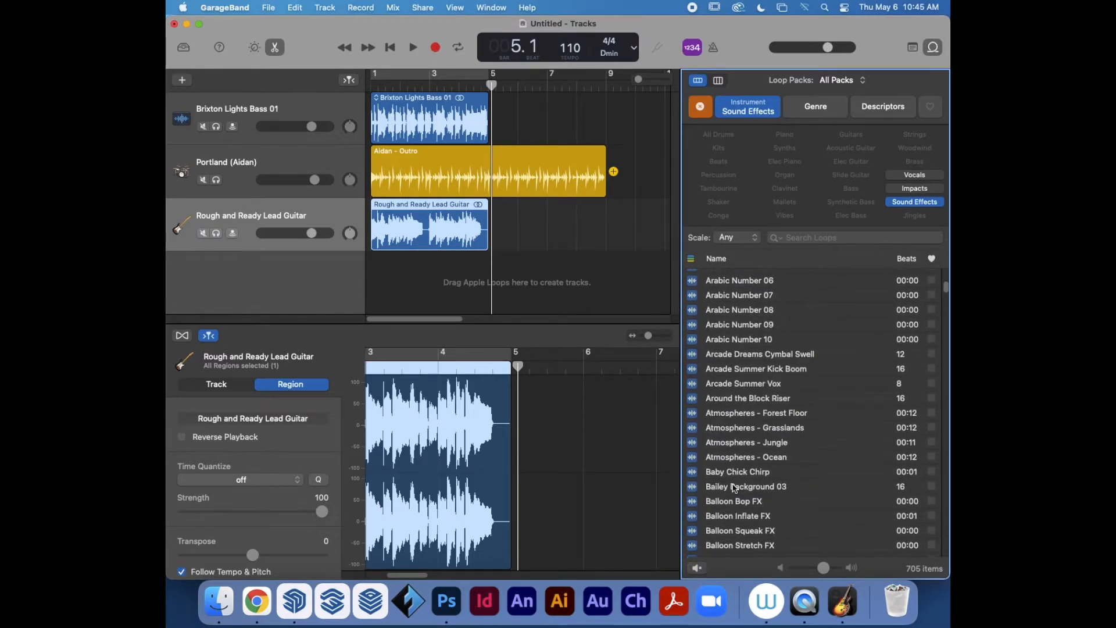
pyautogui.click(726, 499)
pyautogui.moveTo(726, 503); pyautogui.dragTo(329, 279)
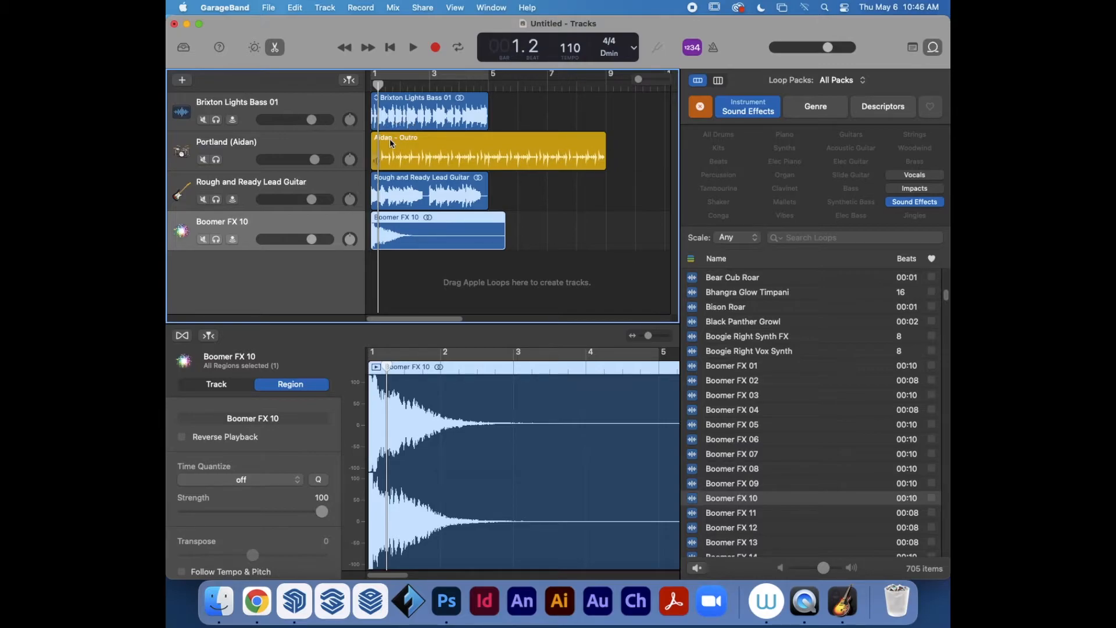
# - Set the bass track to -6.0 dB, lower the lead guitar track and raise Boomer FX 10 to +6.0 dB, checking the mix from bar 1
pyautogui.moveTo(314, 119); pyautogui.dragTo(296, 119)
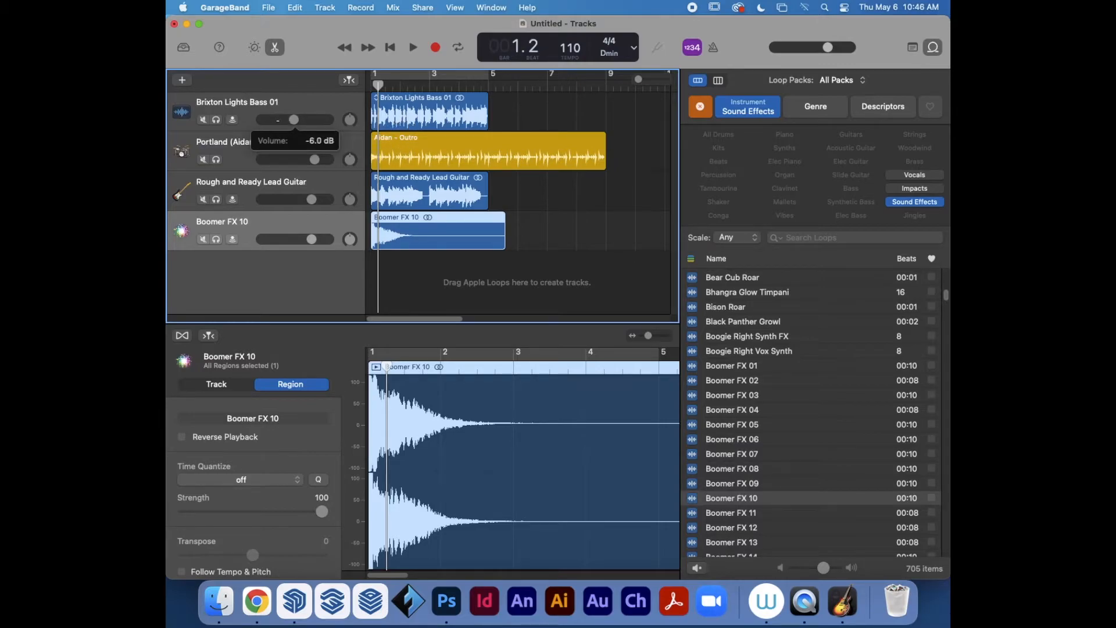
pyautogui.moveTo(313, 200); pyautogui.dragTo(286, 200)
pyautogui.moveTo(312, 239); pyautogui.dragTo(326, 239)
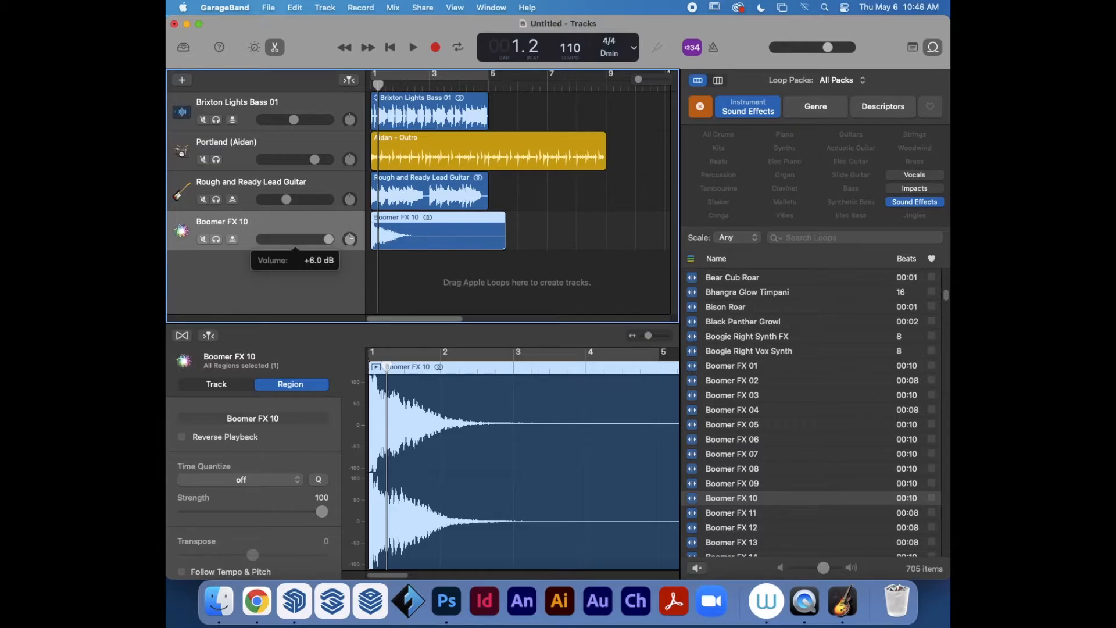
pyautogui.moveTo(378, 86); pyautogui.dragTo(370, 86)
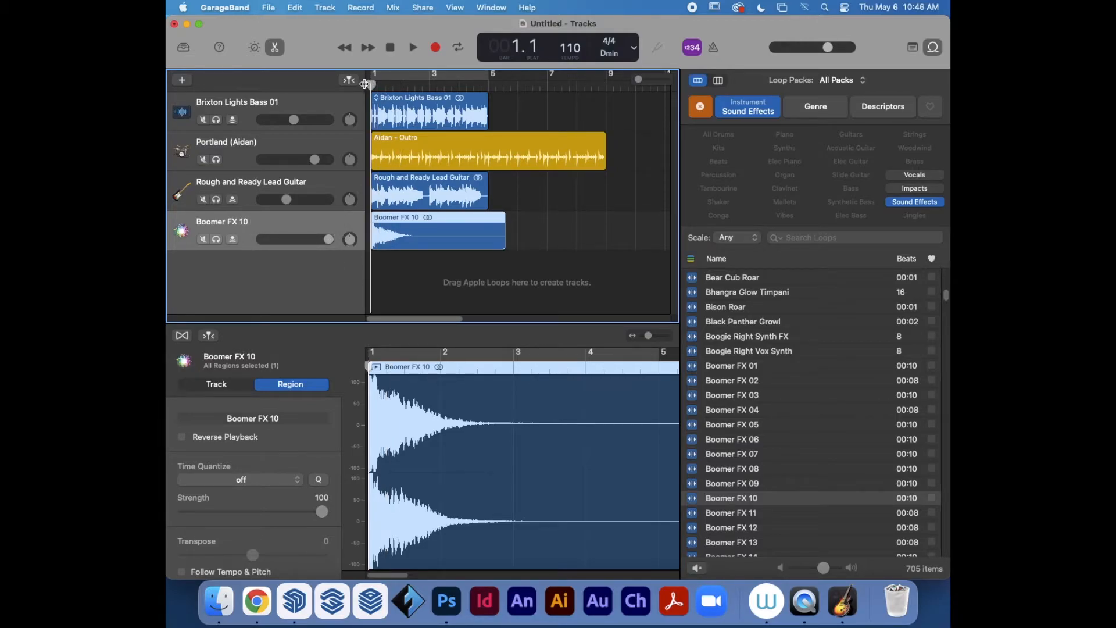
pyautogui.press('space')
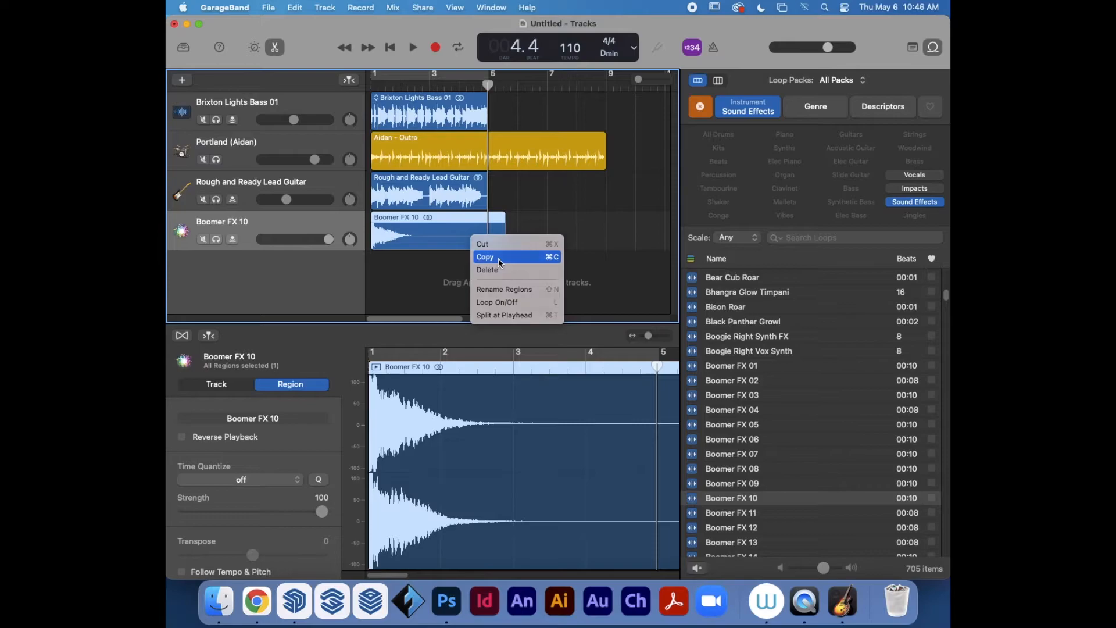
# - Paste a copy of the Boomer FX 10 region at bar 5 and shorten the original to end at bar 3
pyautogui.click(497, 258)
pyautogui.press('super+v')
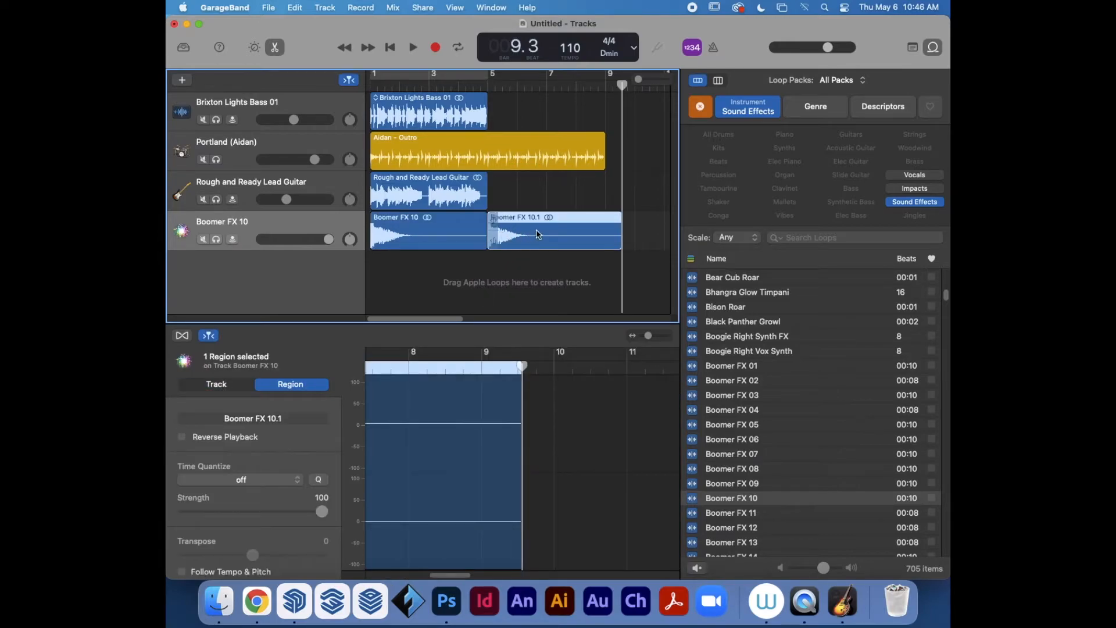
pyautogui.moveTo(486, 230); pyautogui.dragTo(429, 229)
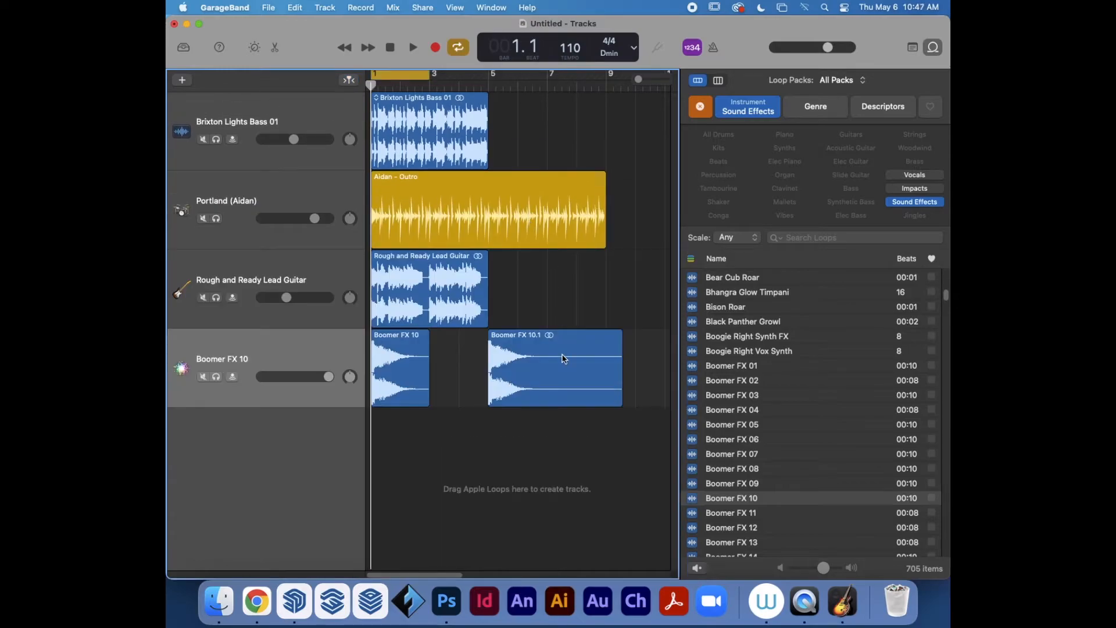
# - Move the copied Boomer FX 10 region to start at bar 3, play the result and turn off cycle playback
pyautogui.click(553, 344)
pyautogui.moveTo(577, 340); pyautogui.dragTo(520, 340)
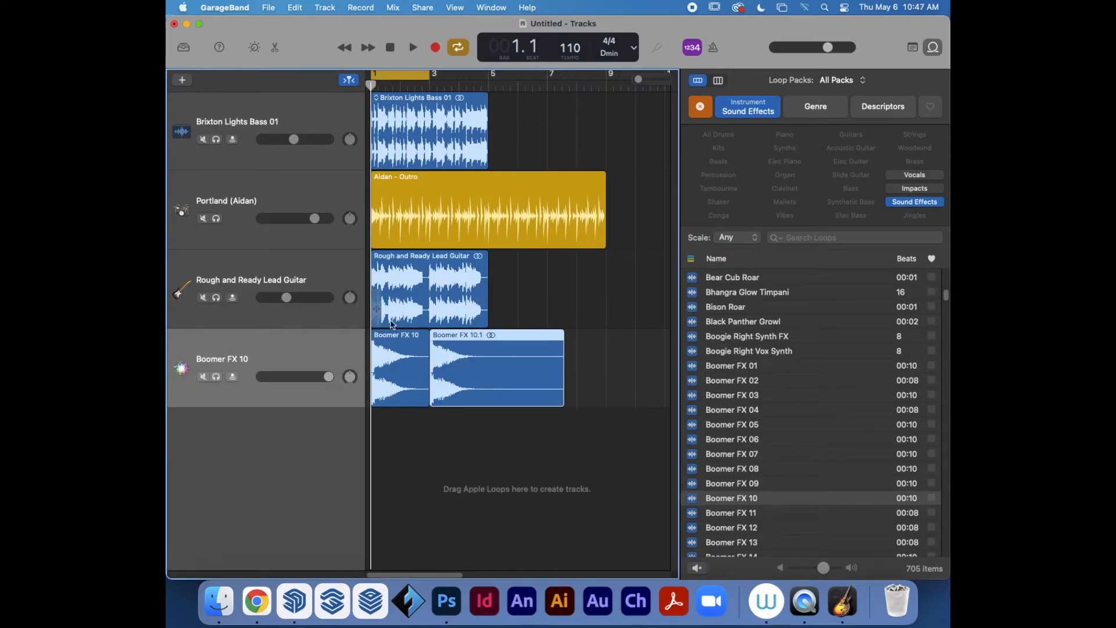
pyautogui.press('space')
pyautogui.press('c')
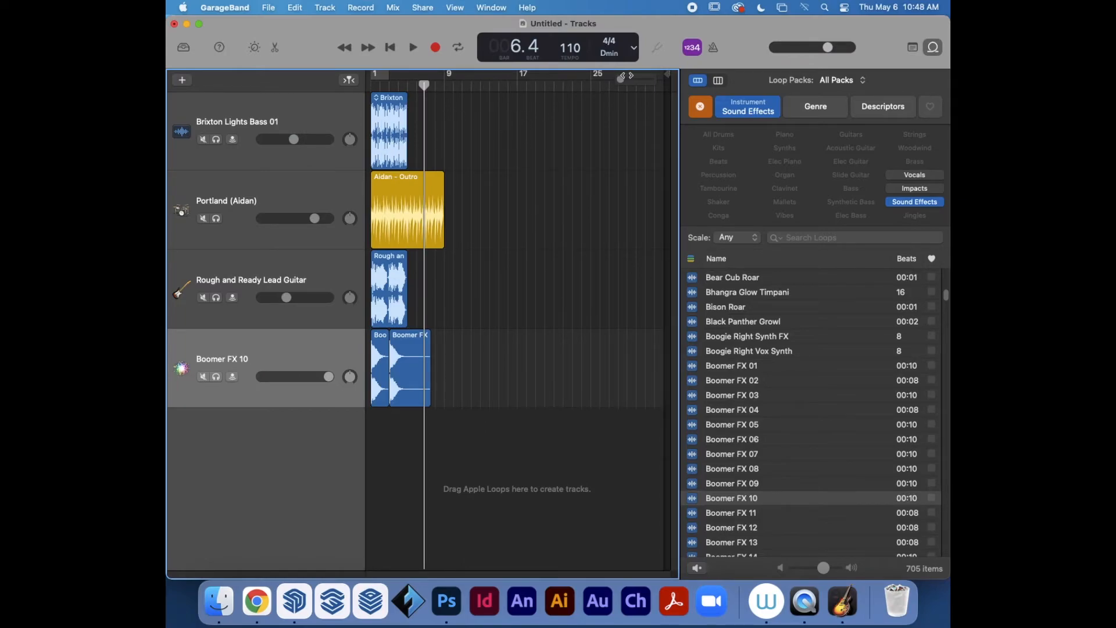
# - Play the arrangement from bar 1 with the timeline enlarged to review all four tracks
pyautogui.moveTo(425, 85); pyautogui.dragTo(364, 84)
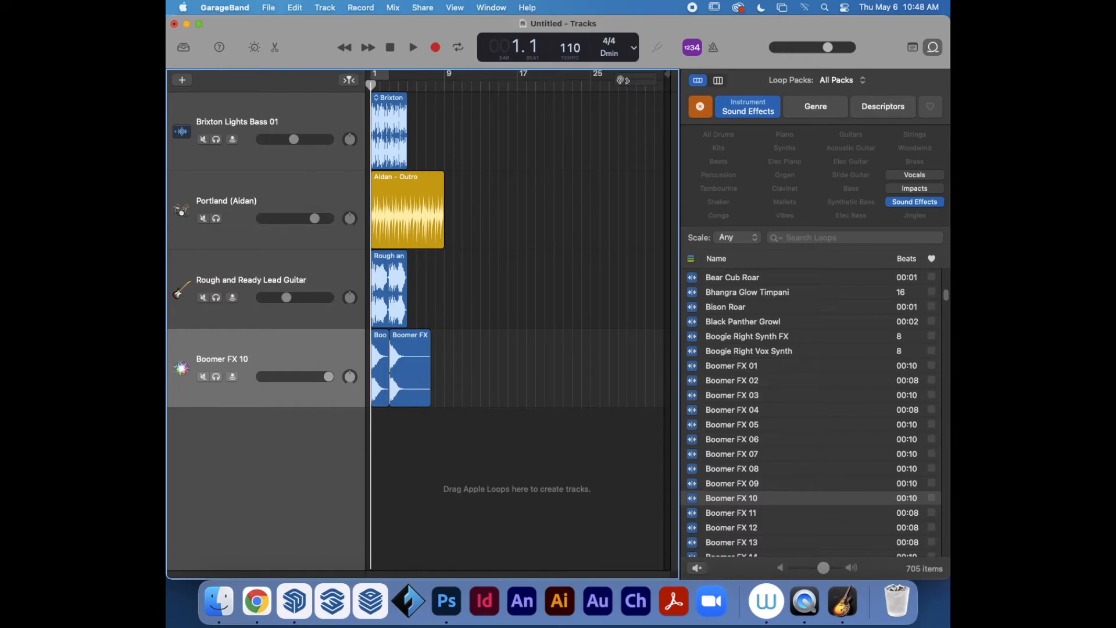
pyautogui.moveTo(622, 80)
pyautogui.mouseDown()
pyautogui.moveTo(656, 82)
pyautogui.moveTo(626, 86)
pyautogui.moveTo(641, 81)
pyautogui.mouseUp()
pyautogui.press('space')
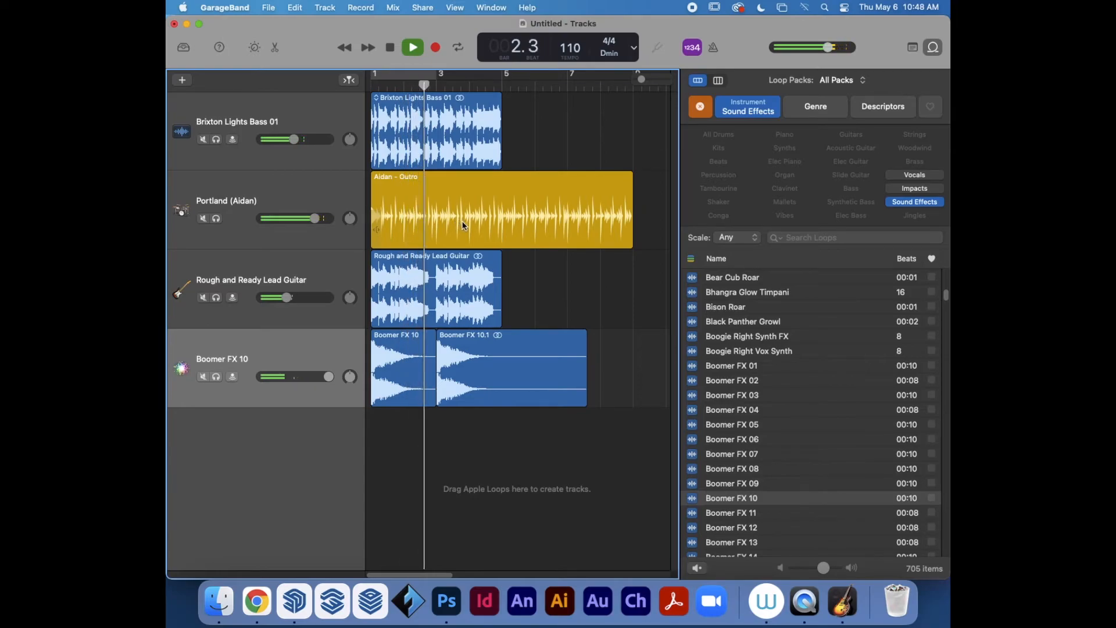
pyautogui.press('space')
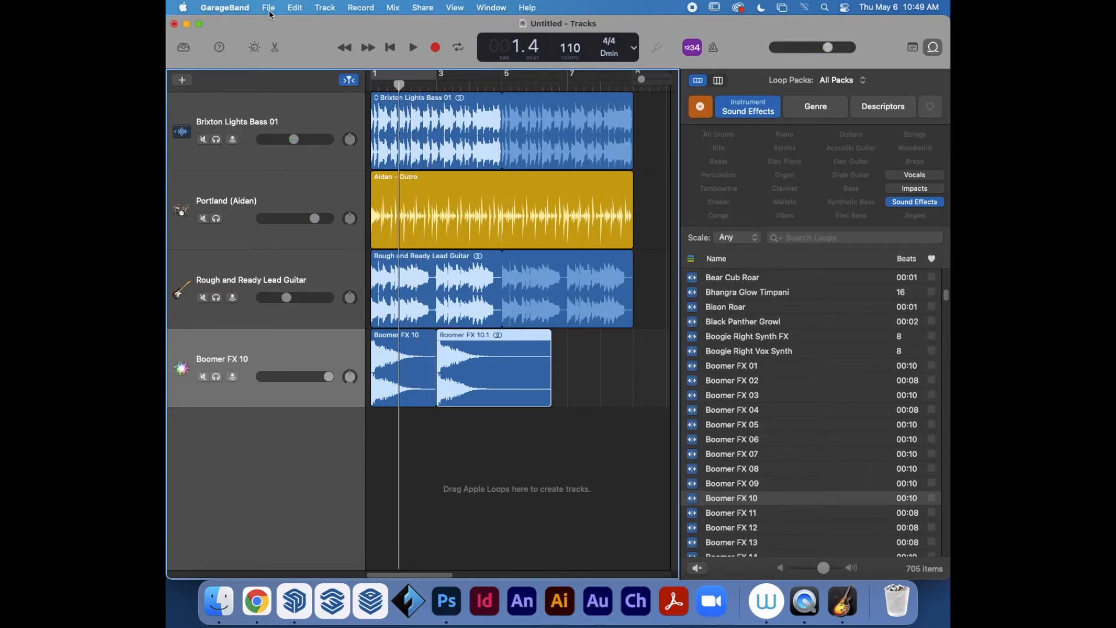
# - Save the project as Test in the GarageBand Music folder inside Tilly Takes A Walk on the Desktop
pyautogui.click(269, 8)
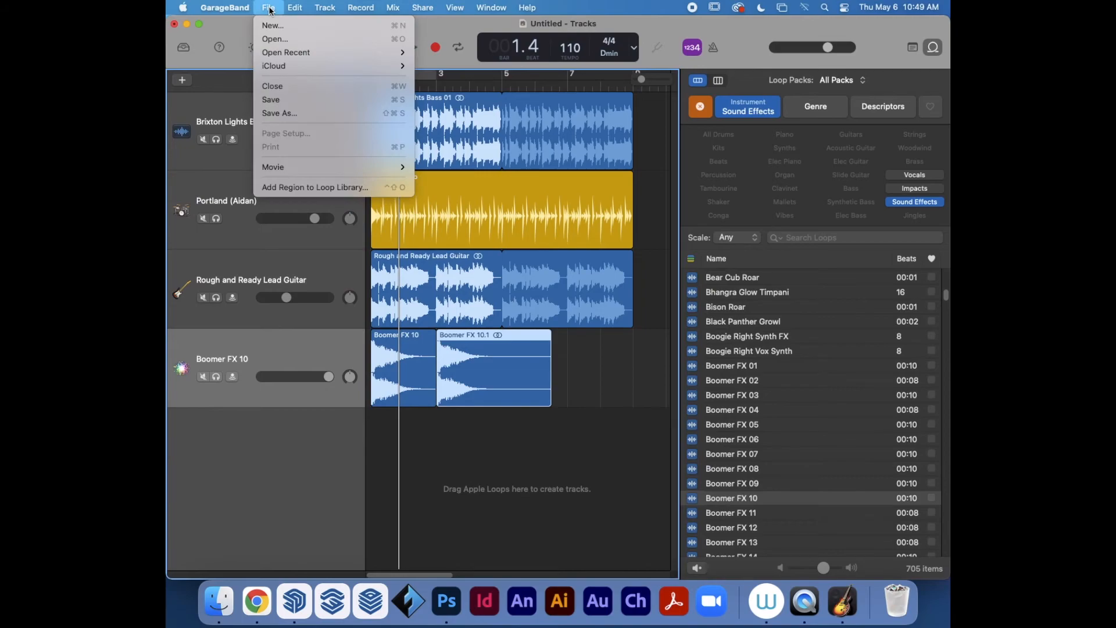
pyautogui.click(280, 114)
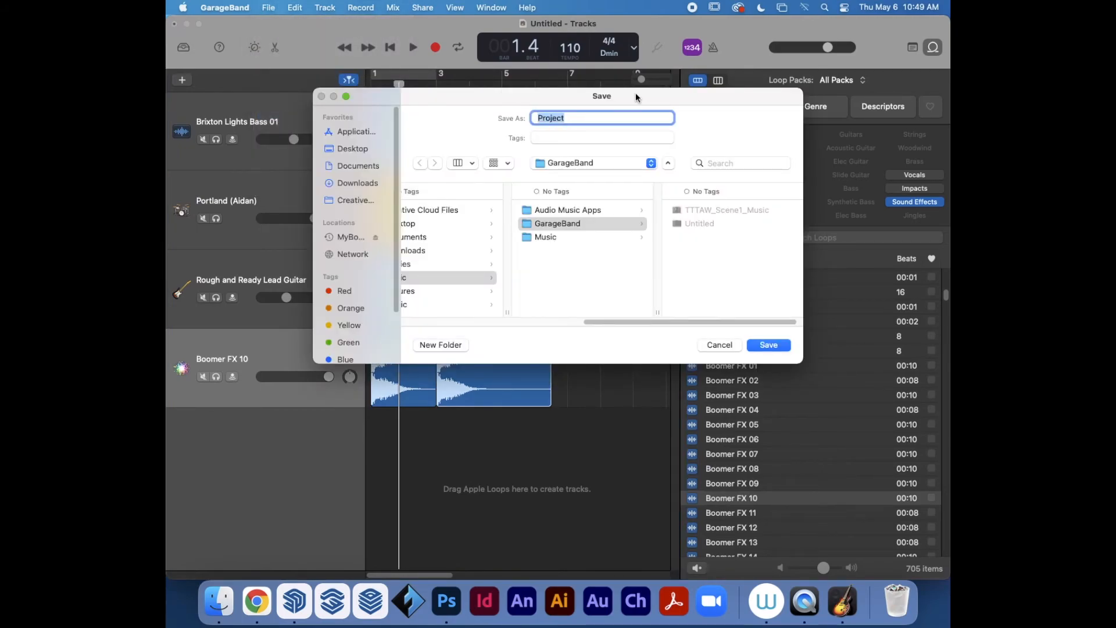
pyautogui.write('Test')
pyautogui.click(560, 223)
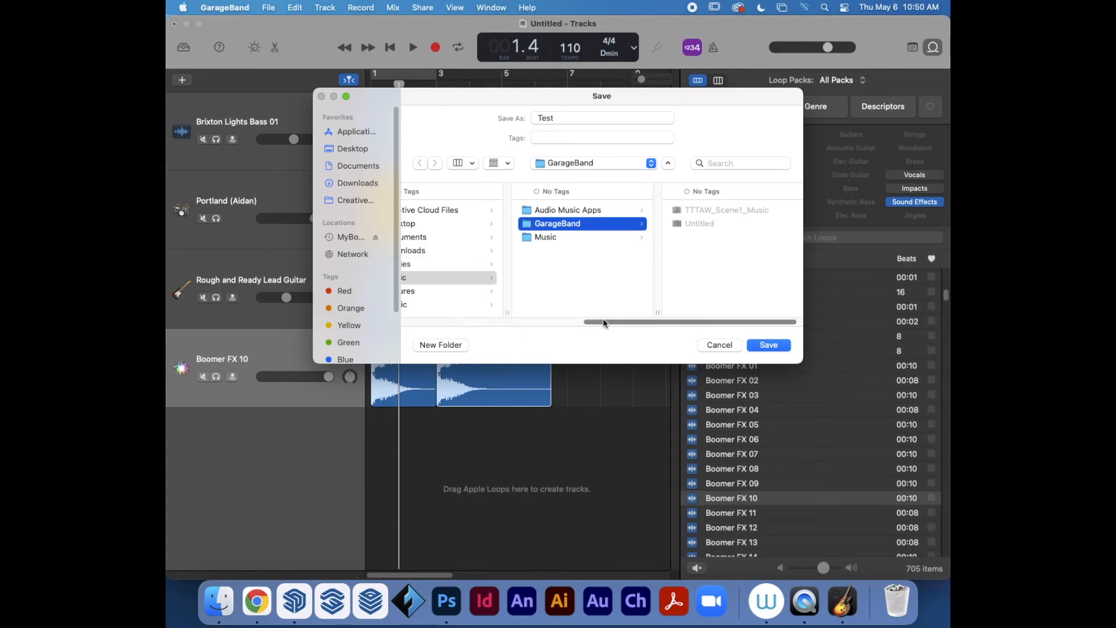
pyautogui.hscroll(-5, 592, 318)
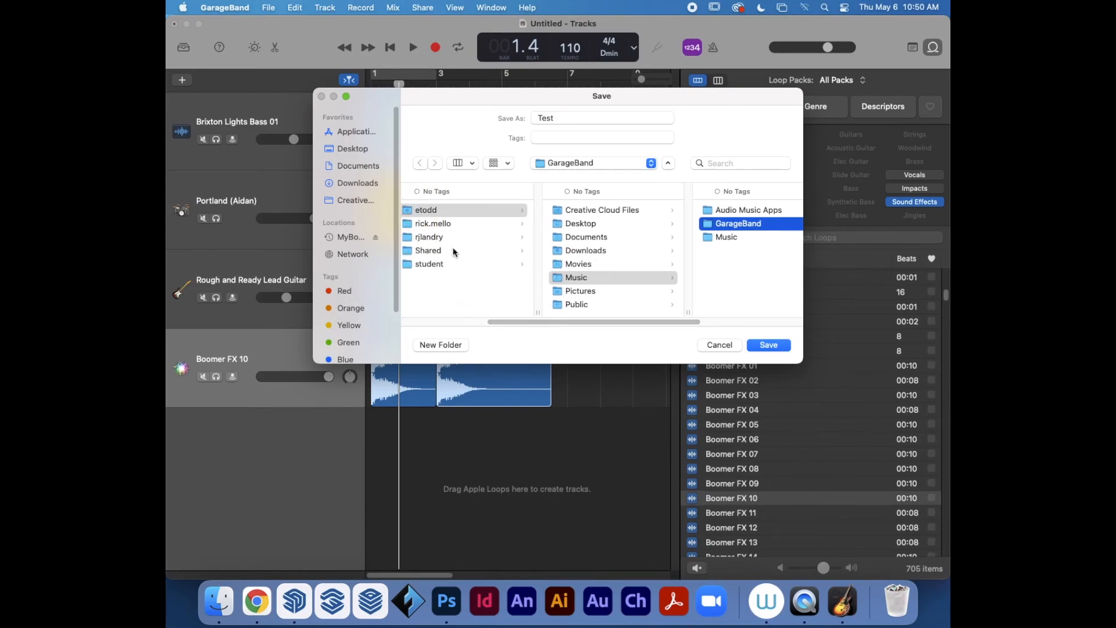
pyautogui.click(354, 150)
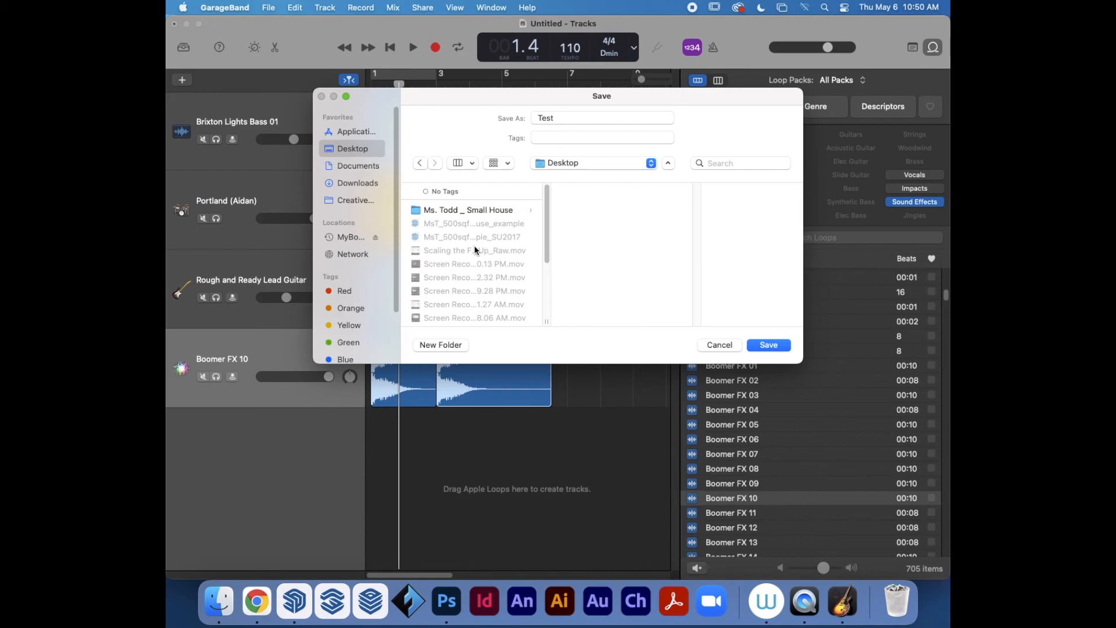
pyautogui.scroll(-10, 475, 250)
pyautogui.click(456, 301)
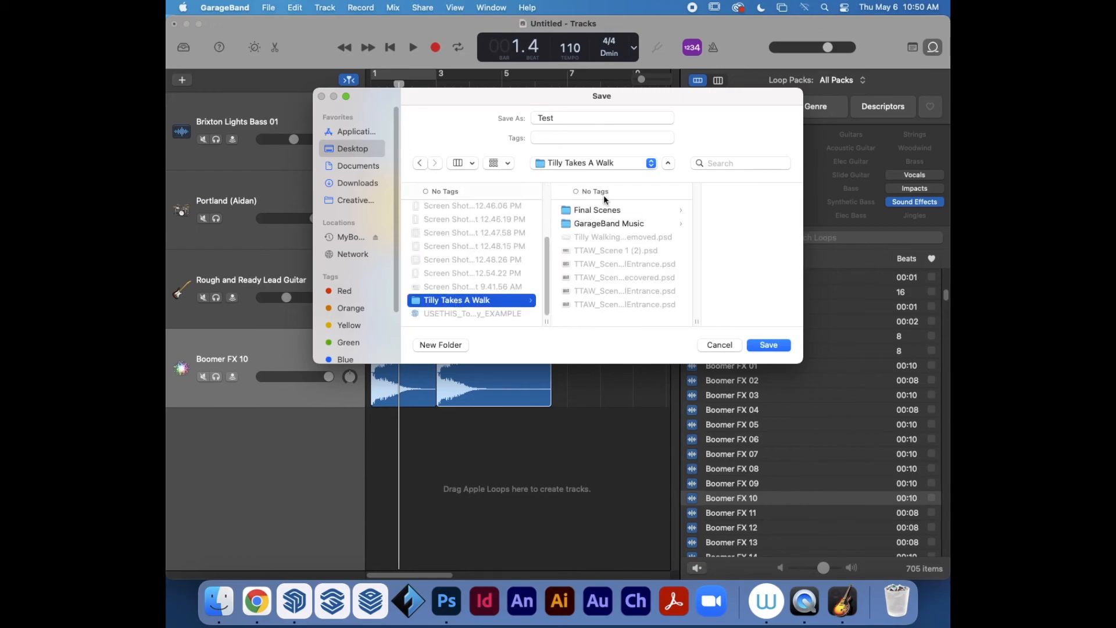
pyautogui.click(615, 223)
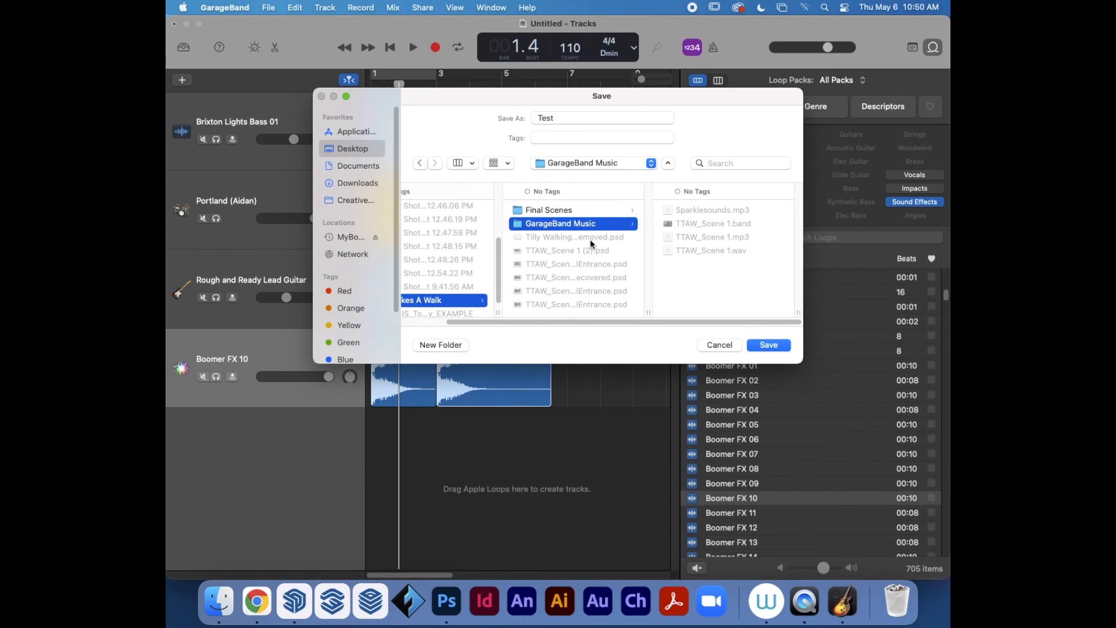
pyautogui.click(770, 345)
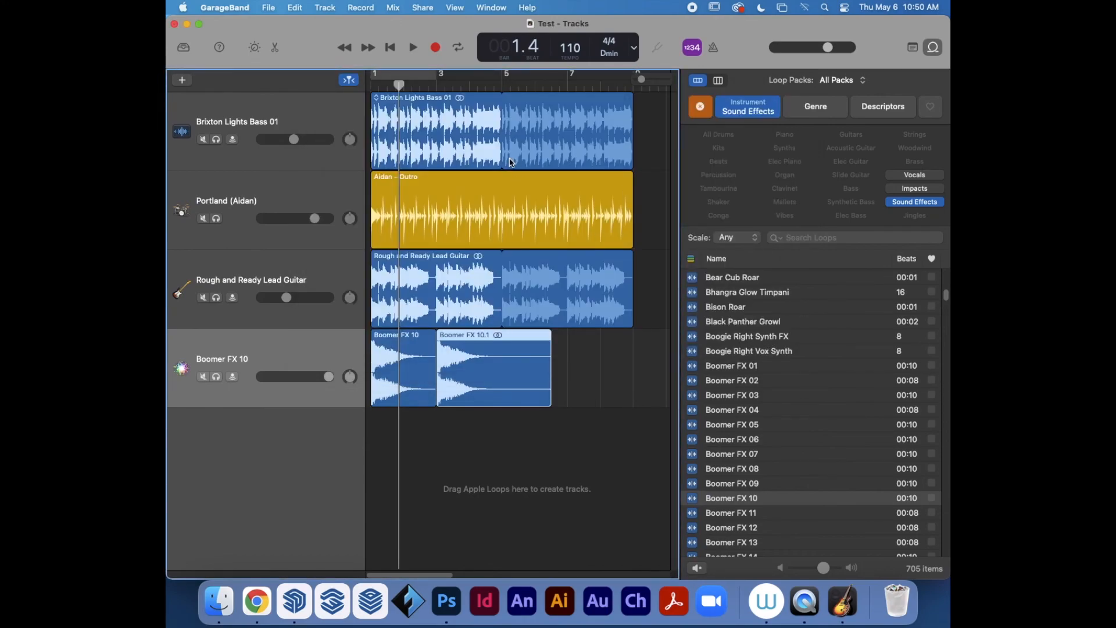